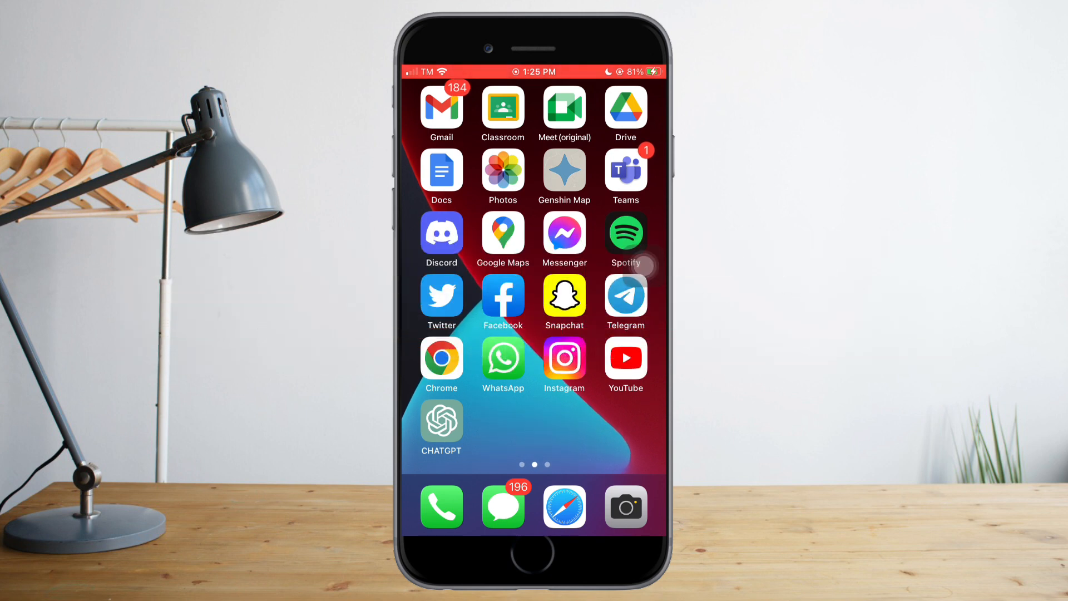
- Review the Focus modes from Control Center's Do Not Disturb control, then dismiss back to the home screen
{"action": "left_click_drag", "start_coordinate": [631, 534], "coordinate": [631, 275]}
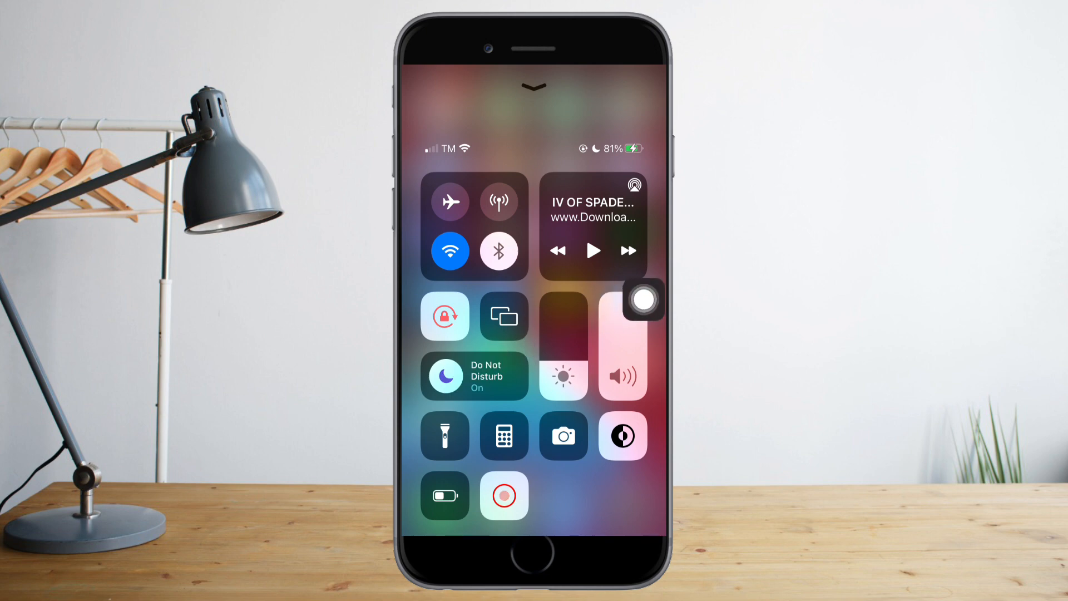
{"action": "left_click", "coordinate": [465, 376]}
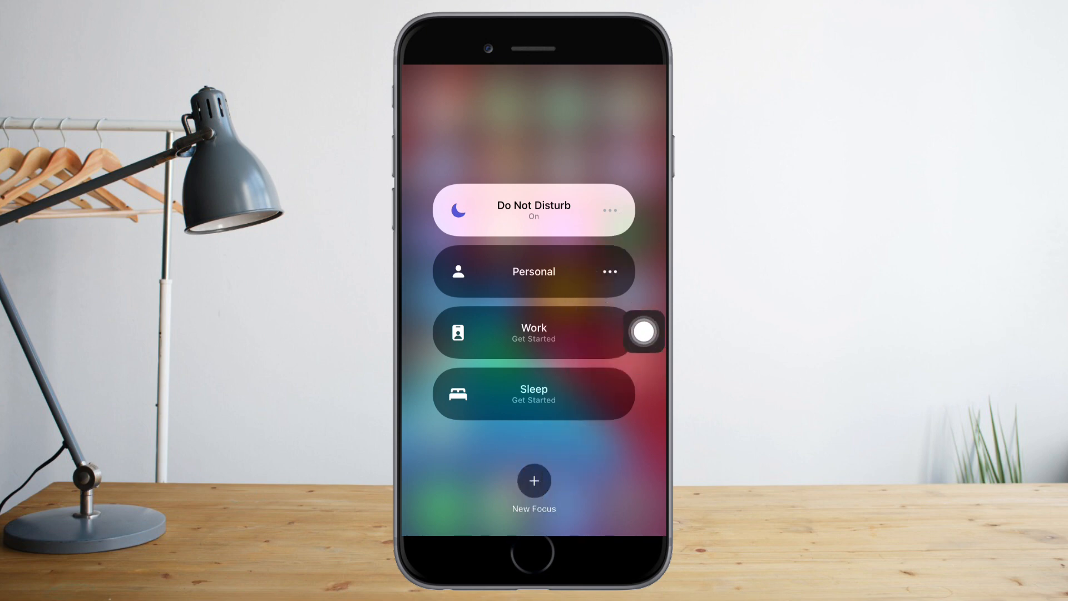
{"action": "left_click", "coordinate": [644, 332]}
{"action": "left_click", "coordinate": [474, 376]}
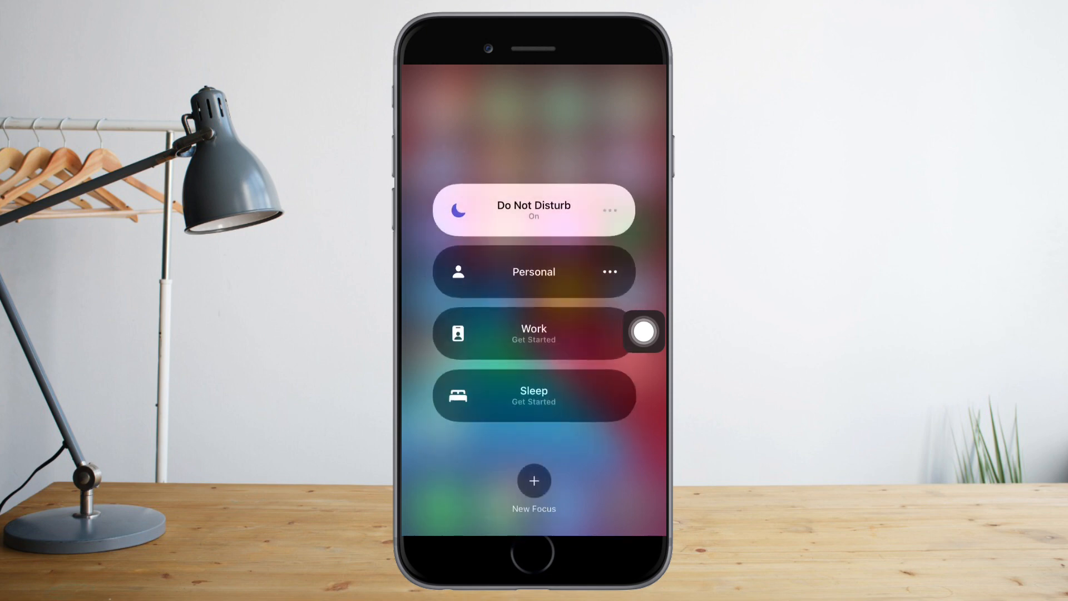
{"action": "left_click", "coordinate": [644, 444]}
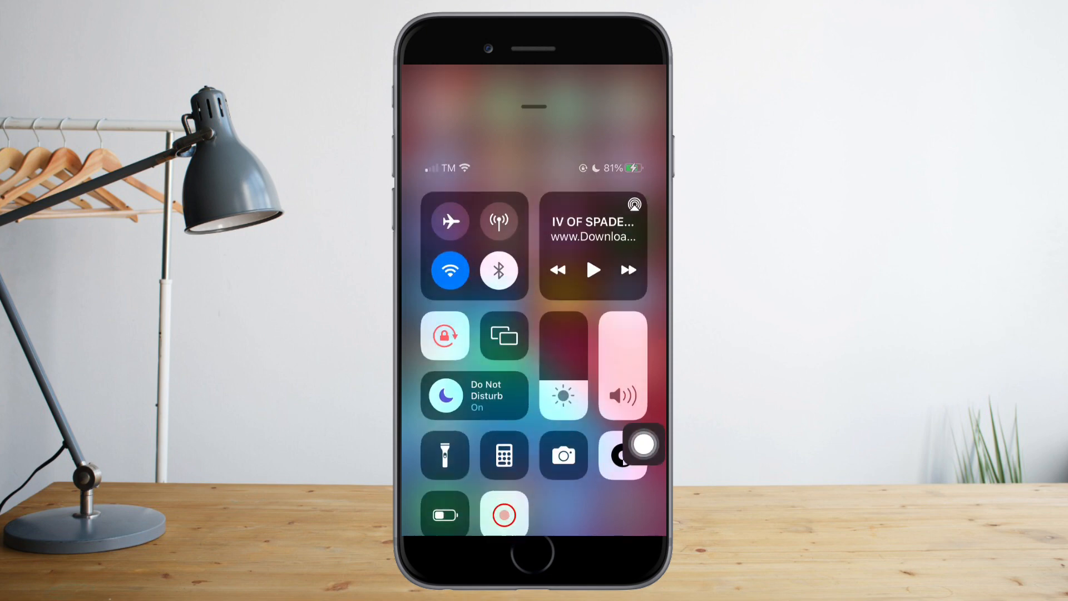
{"action": "left_click", "coordinate": [644, 444]}
- Go to the first home page, launch Settings and enter the Focus settings
{"action": "left_click_drag", "start_coordinate": [467, 417], "coordinate": [634, 418]}
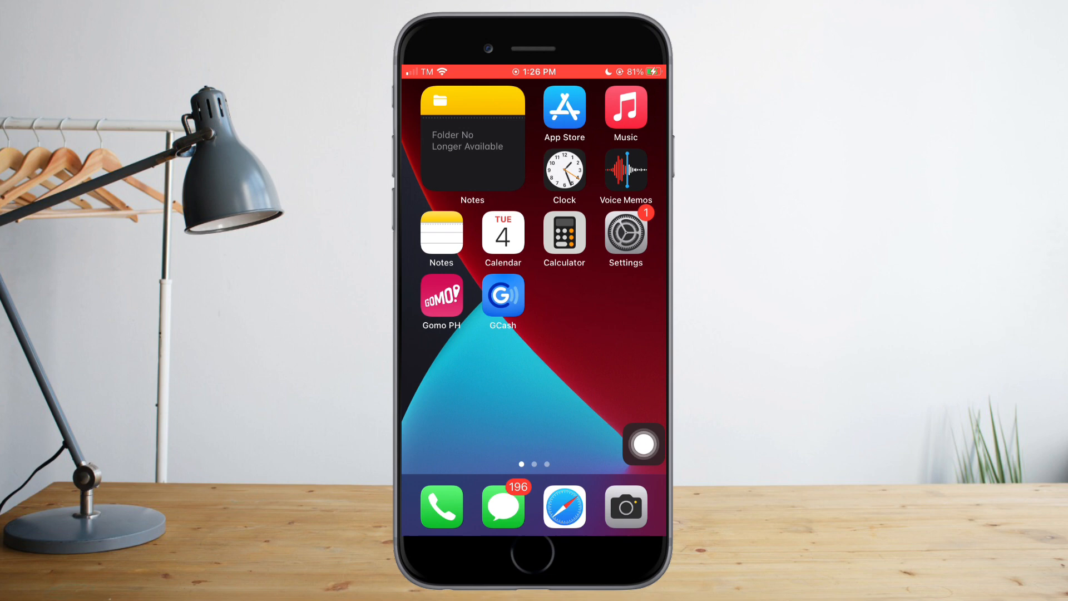
{"action": "left_click", "coordinate": [626, 234]}
{"action": "scroll", "coordinate": [534, 333], "scroll_direction": "up", "scroll_amount": 2}
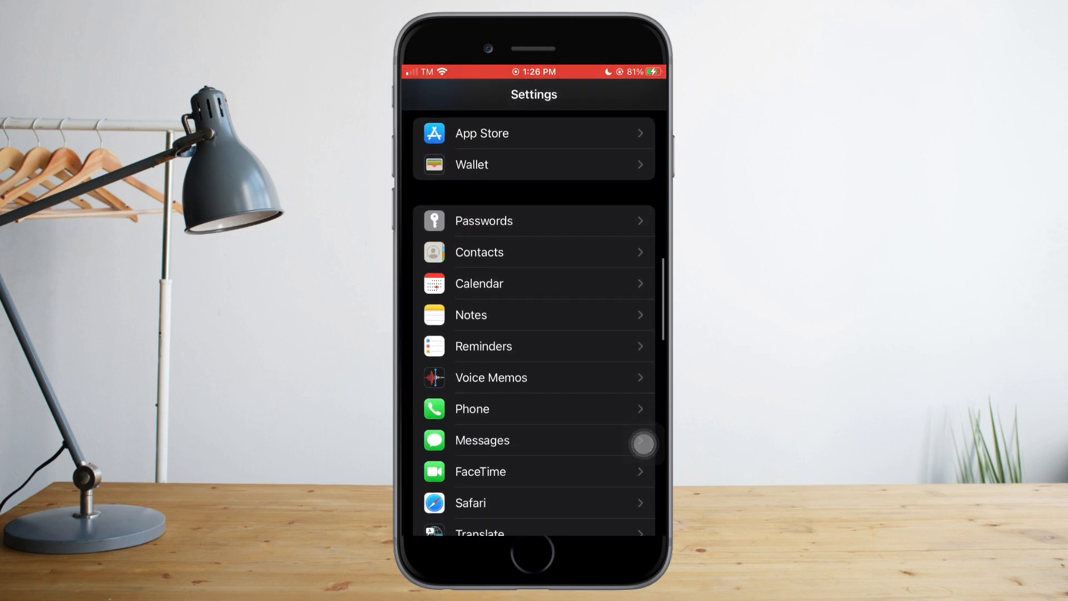
{"action": "scroll", "coordinate": [534, 334], "scroll_direction": "up", "scroll_amount": 5}
{"action": "scroll", "coordinate": [535, 334], "scroll_direction": "up", "scroll_amount": 5}
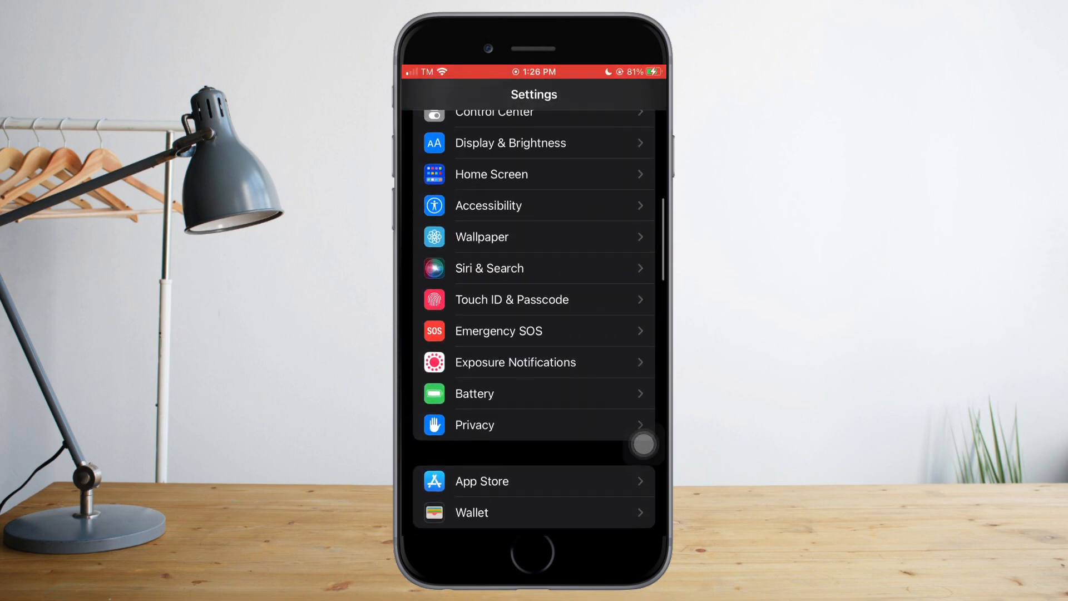
{"action": "scroll", "coordinate": [535, 334], "scroll_direction": "up", "scroll_amount": 3}
{"action": "scroll", "coordinate": [534, 334], "scroll_direction": "up", "scroll_amount": 2}
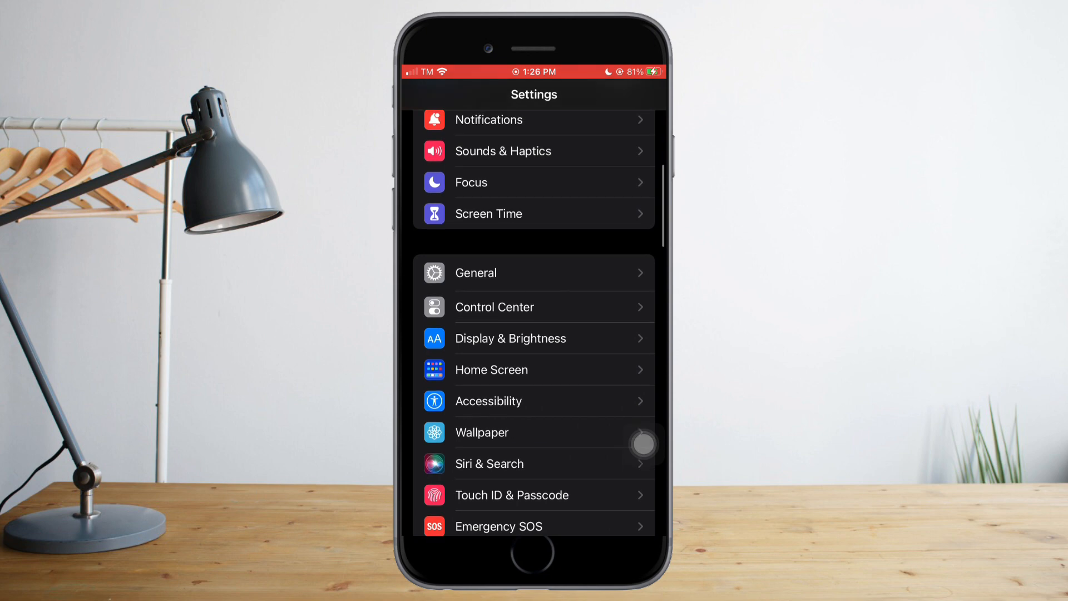
{"action": "left_click", "coordinate": [583, 182]}
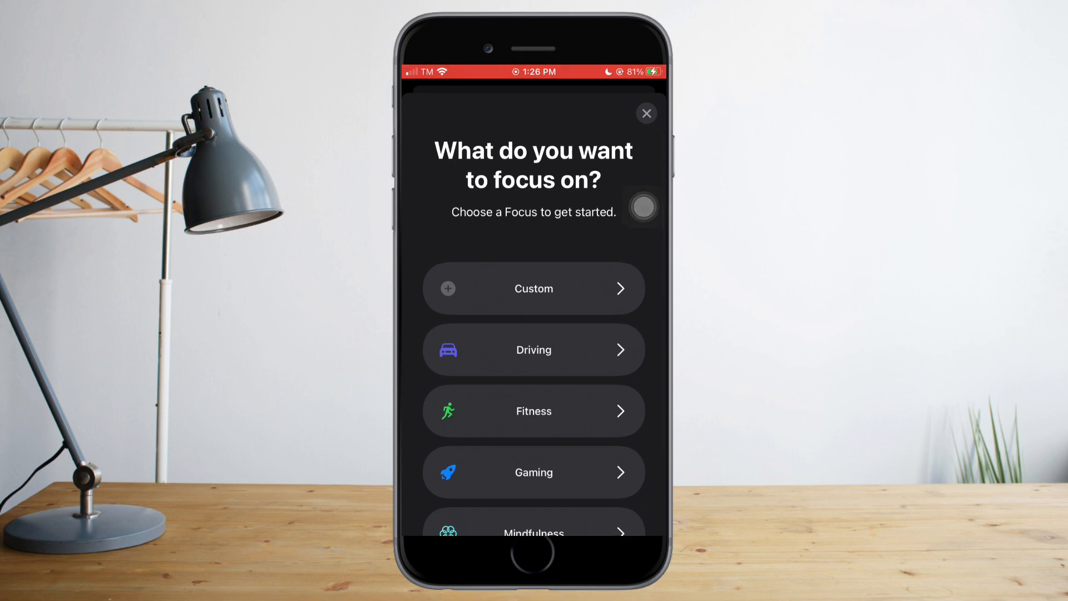
- Create a custom Focus named Studying with the graduation-cap icon in purple and continue
{"action": "left_click", "coordinate": [534, 289]}
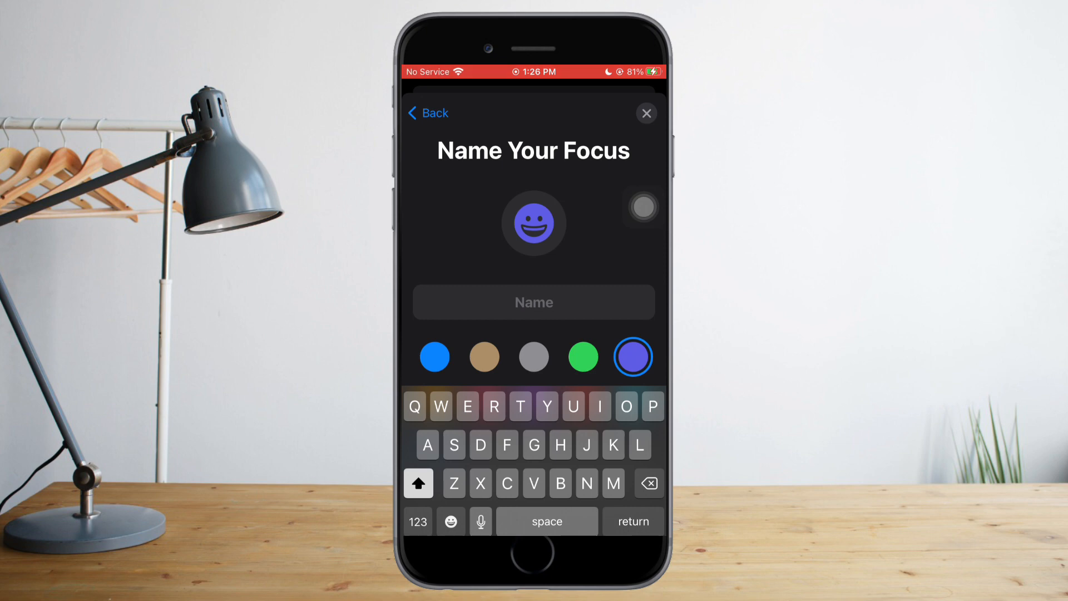
{"action": "type", "text": "Studyin"}
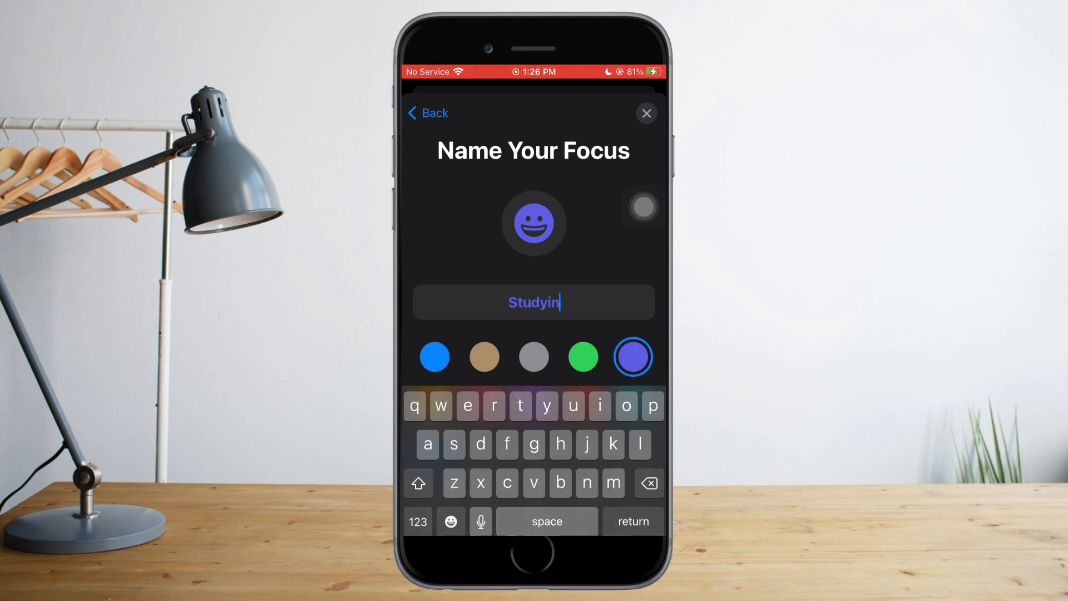
{"action": "type", "text": "gg"}
{"action": "scroll", "coordinate": [534, 250], "scroll_direction": "down", "scroll_amount": 3}
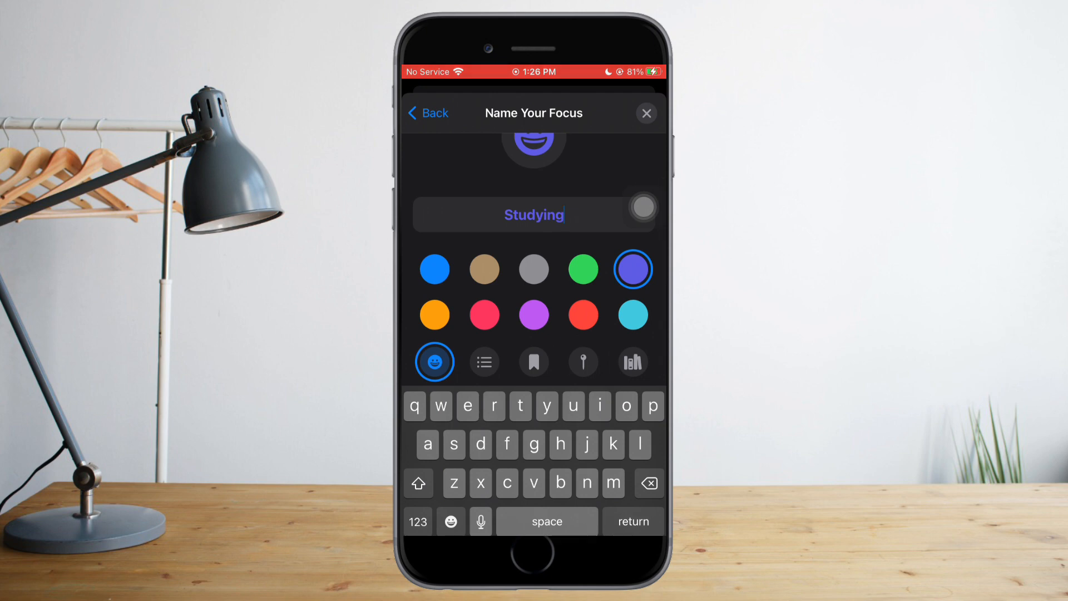
{"action": "left_click", "coordinate": [484, 361]}
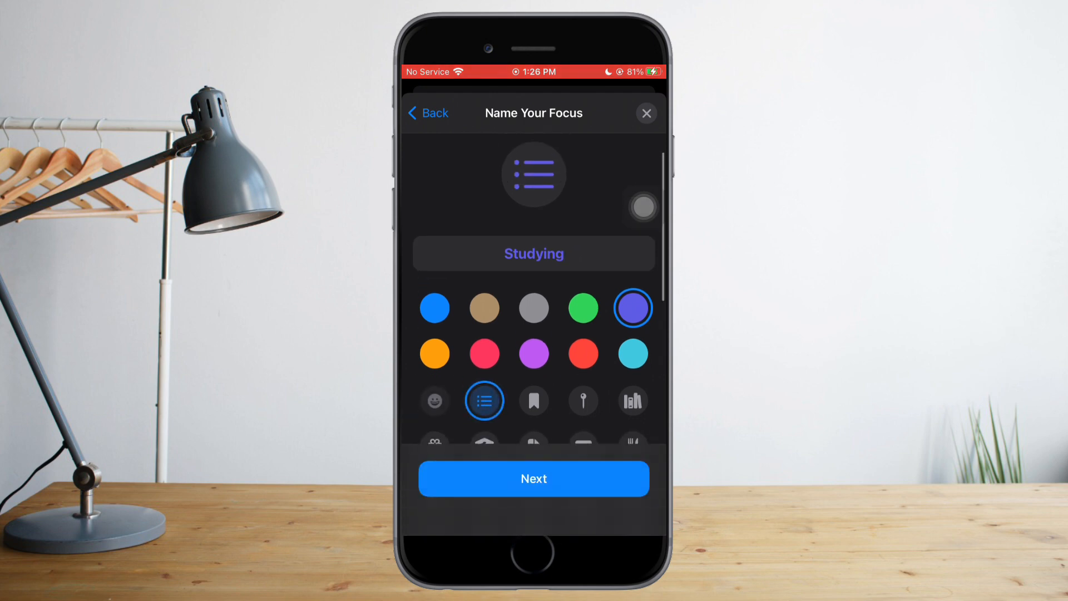
{"action": "scroll", "coordinate": [534, 334], "scroll_direction": "down", "scroll_amount": 5}
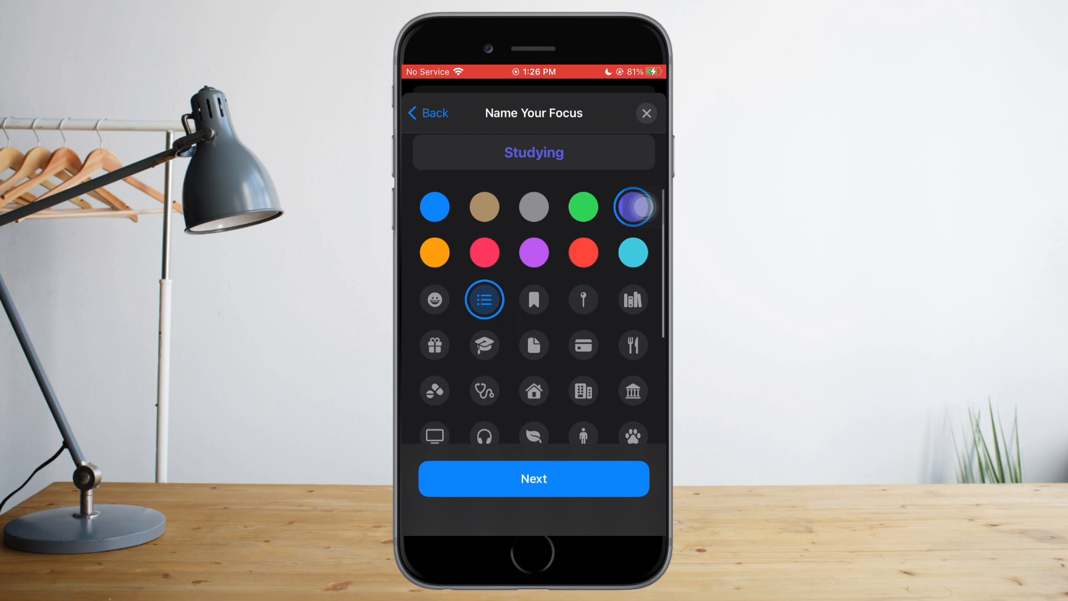
{"action": "scroll", "coordinate": [639, 204], "scroll_direction": "down", "scroll_amount": 2}
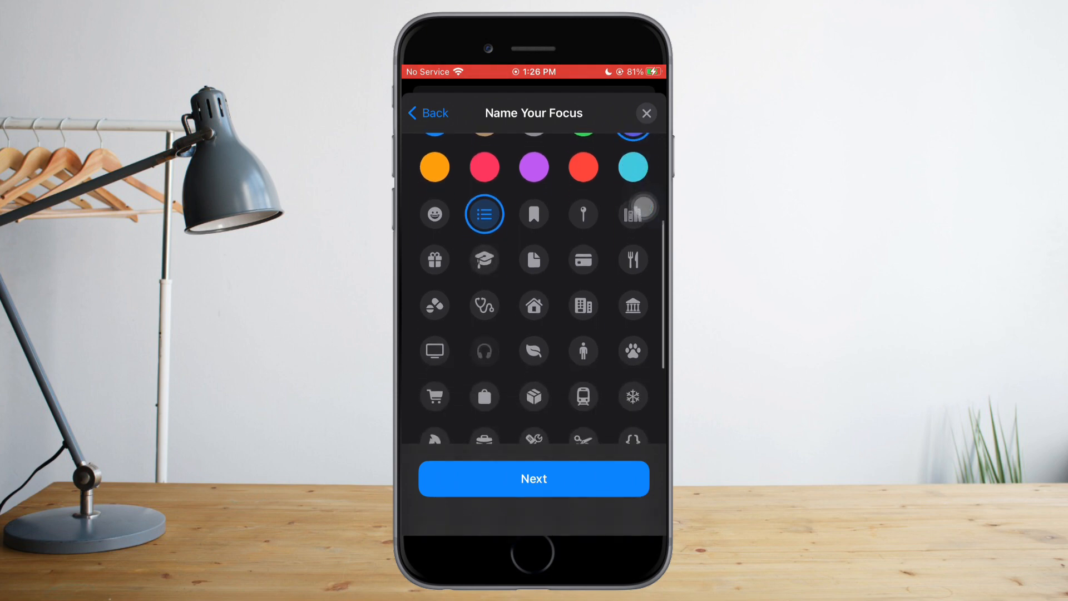
{"action": "left_click", "coordinate": [434, 260]}
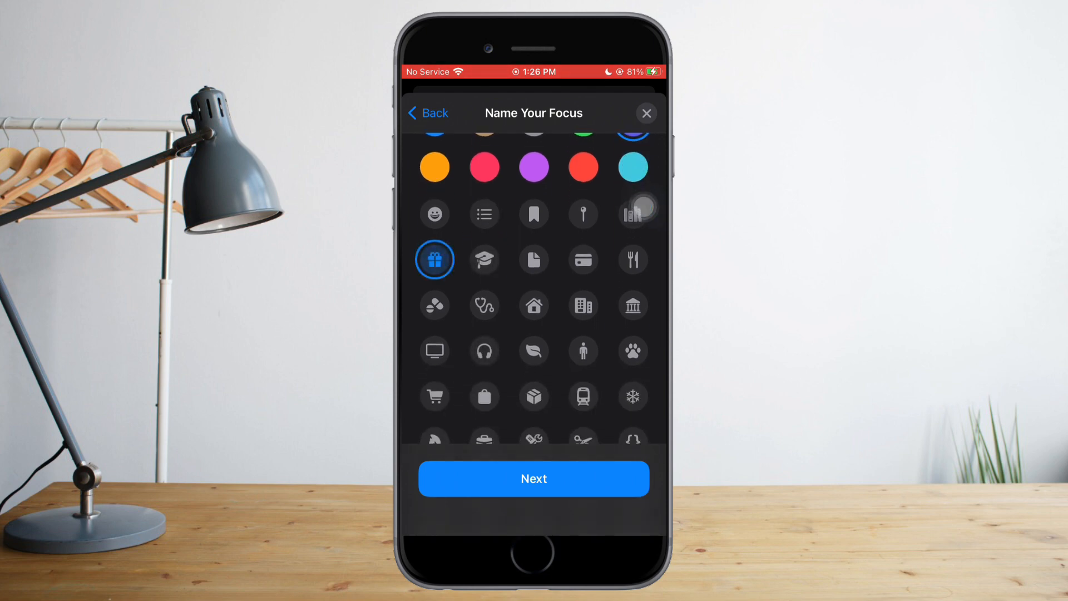
{"action": "left_click", "coordinate": [484, 260]}
{"action": "scroll", "coordinate": [638, 208], "scroll_direction": "up", "scroll_amount": 2}
{"action": "scroll", "coordinate": [534, 292], "scroll_direction": "up", "scroll_amount": 3}
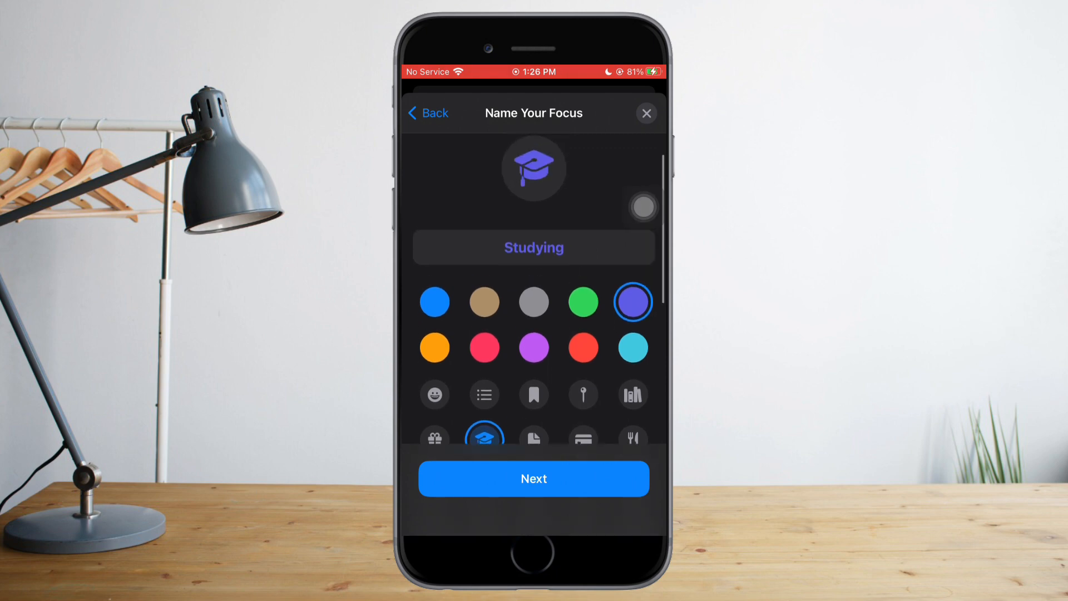
{"action": "left_click", "coordinate": [534, 347]}
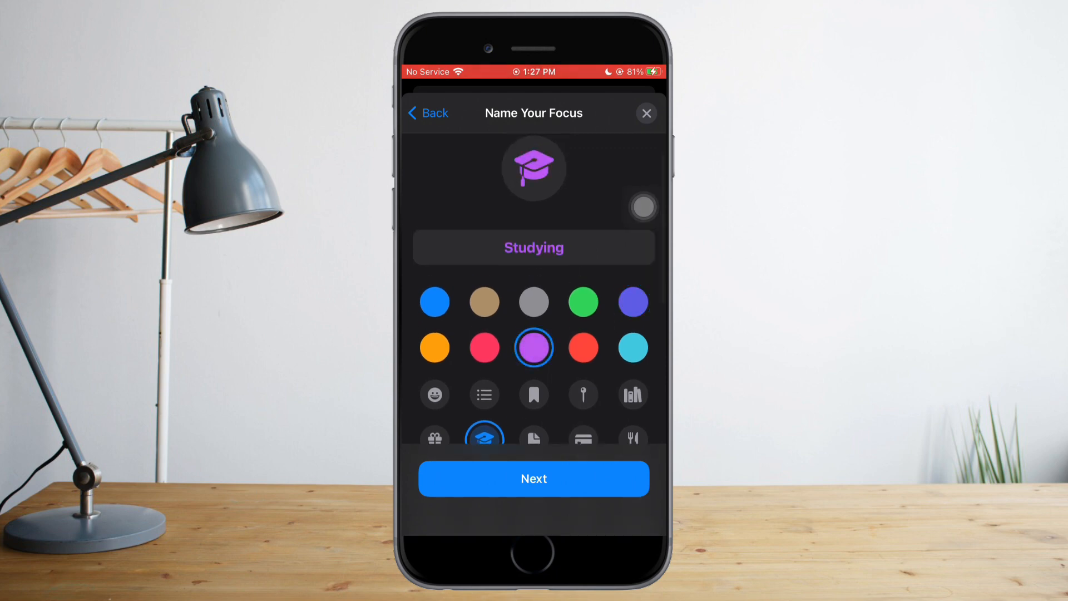
{"action": "left_click", "coordinate": [534, 478]}
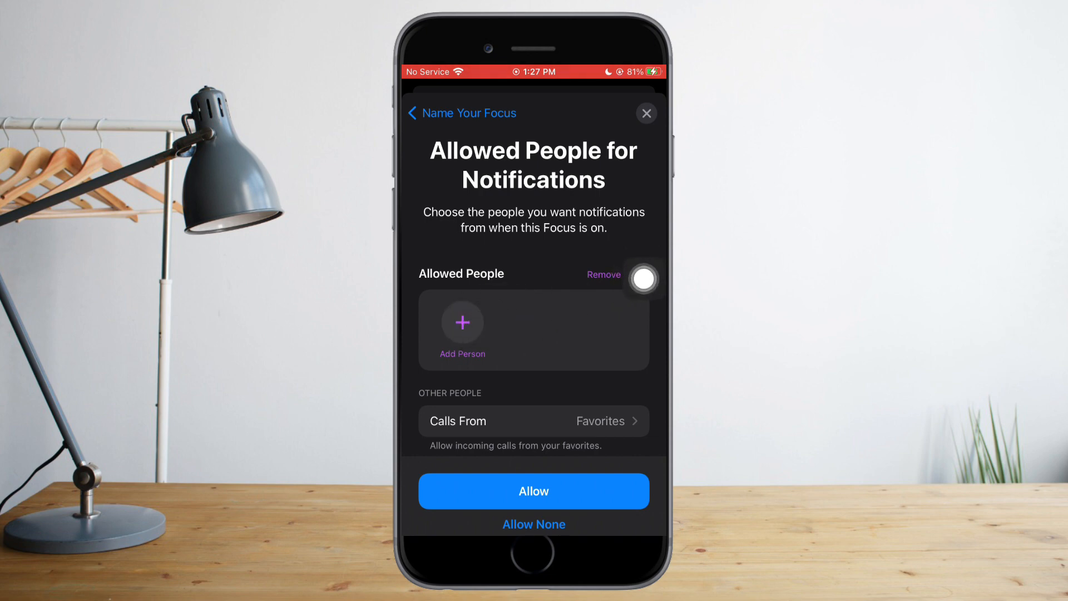
- Allow notifications from Jem, set Calls From to No One, and accept the allowed people
{"action": "left_click", "coordinate": [462, 322]}
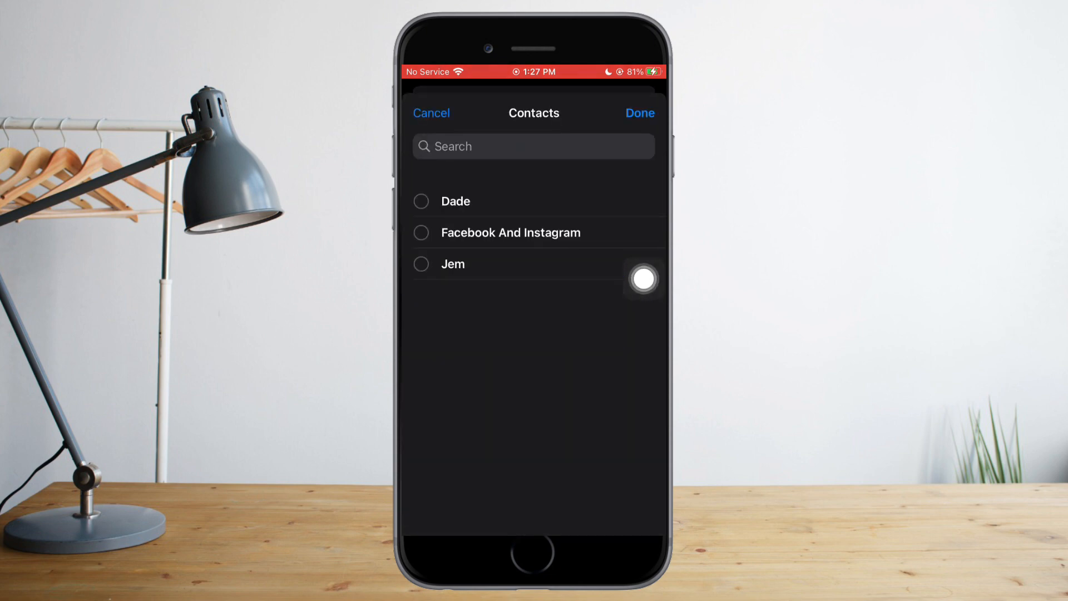
{"action": "left_click", "coordinate": [644, 267]}
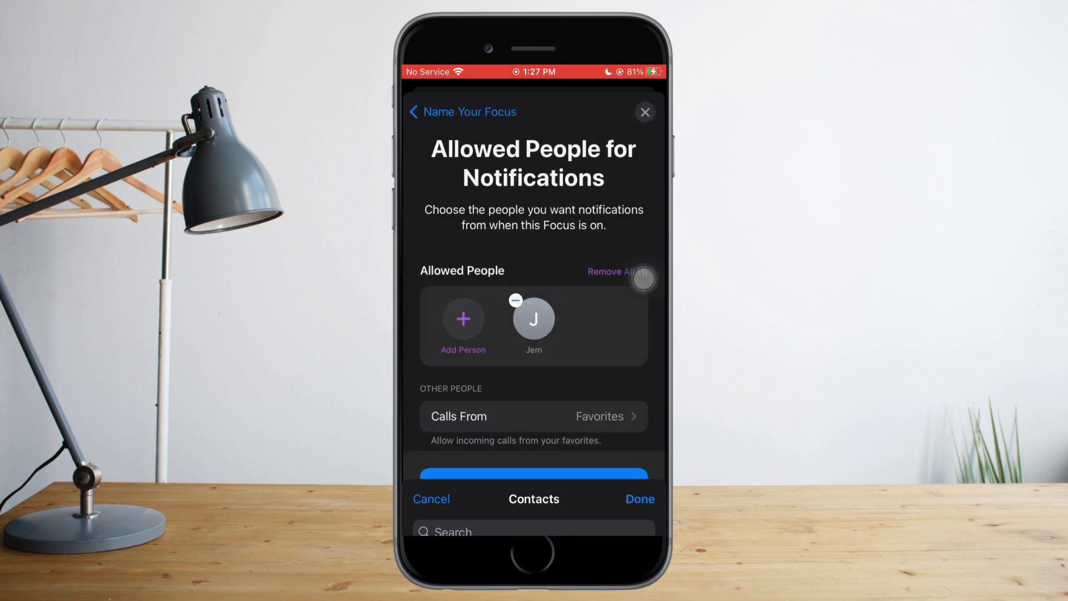
{"action": "scroll", "coordinate": [644, 278], "scroll_direction": "down", "scroll_amount": 2}
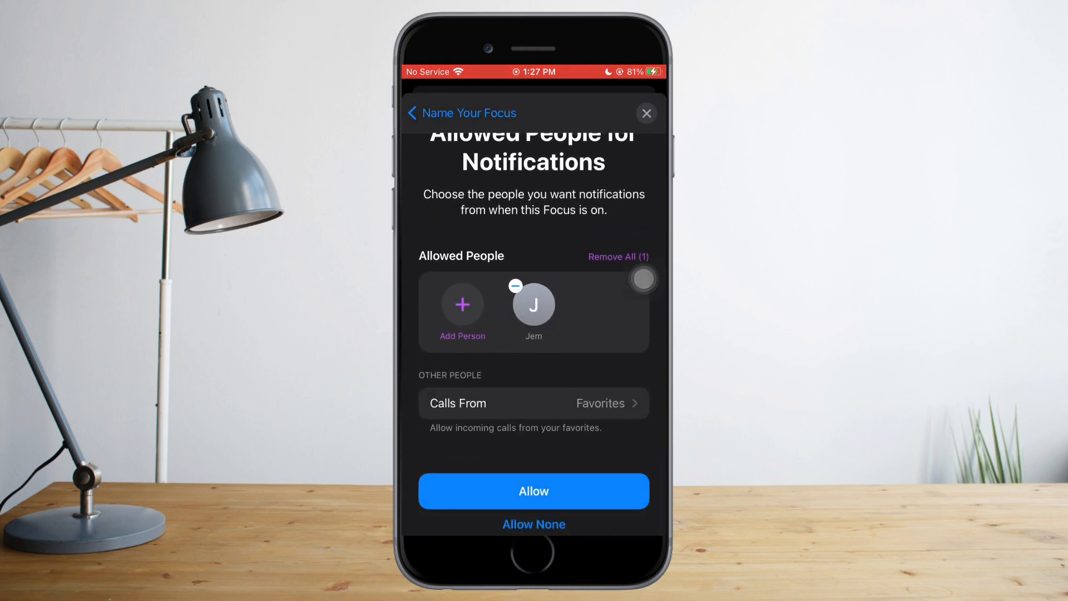
{"action": "left_click", "coordinate": [621, 403]}
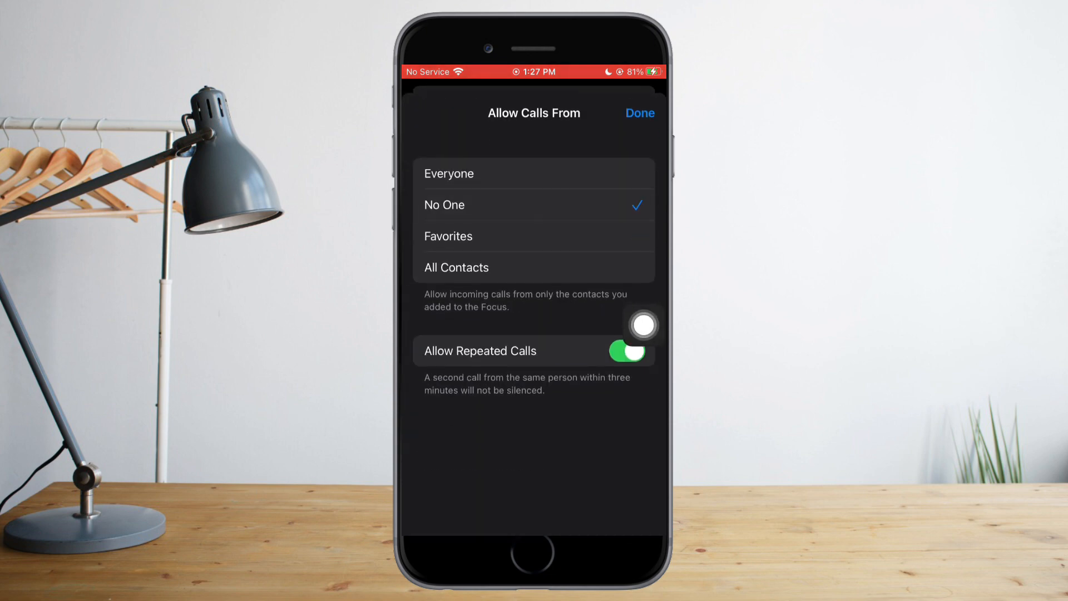
{"action": "left_click", "coordinate": [640, 112]}
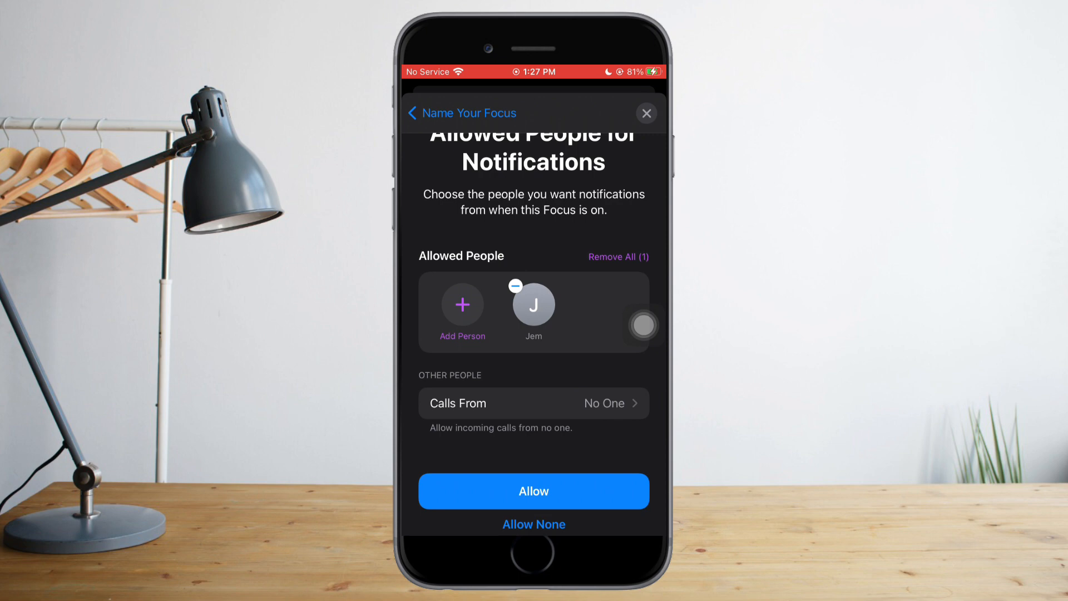
{"action": "left_click", "coordinate": [534, 490]}
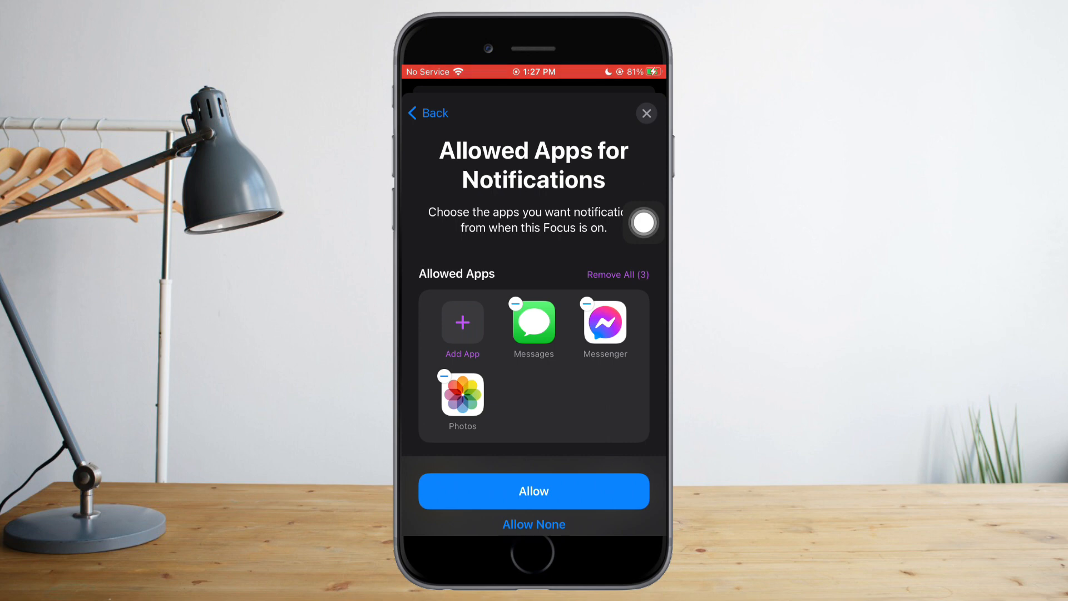
- Remove Messenger, add Calendar and Classroom to the allowed apps, and enable Time Sensitive notifications
{"action": "left_click", "coordinate": [587, 304]}
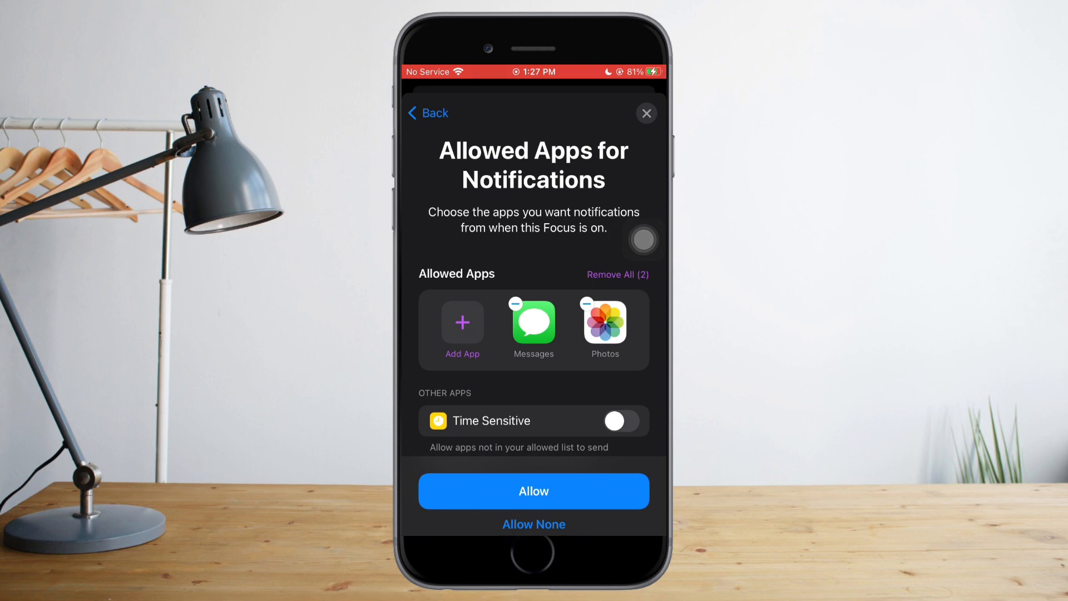
{"action": "left_click", "coordinate": [462, 323]}
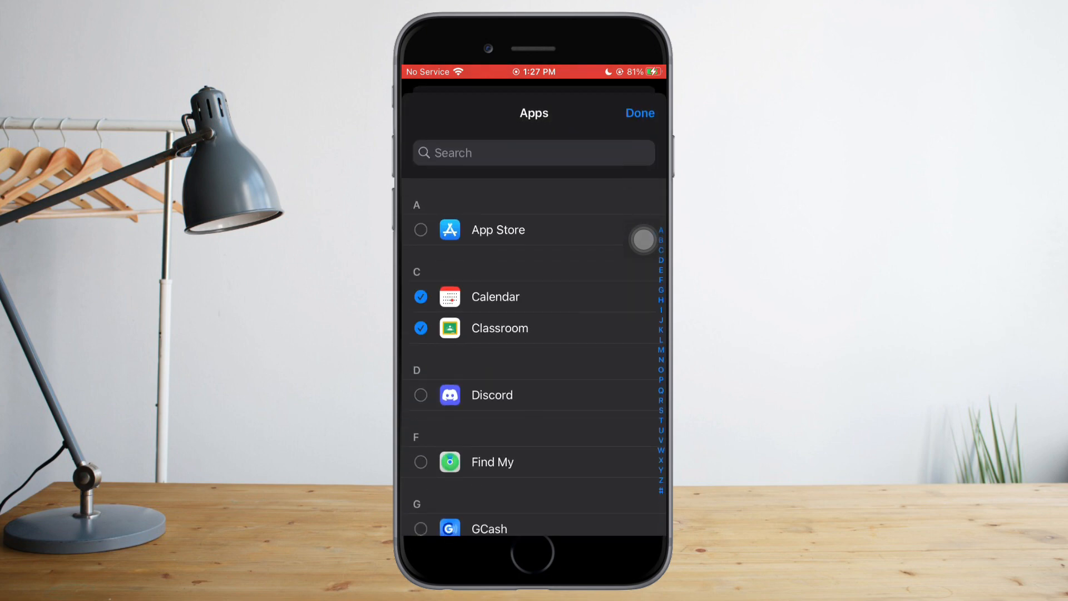
{"action": "left_click", "coordinate": [639, 112]}
{"action": "scroll", "coordinate": [534, 334], "scroll_direction": "down", "scroll_amount": 2}
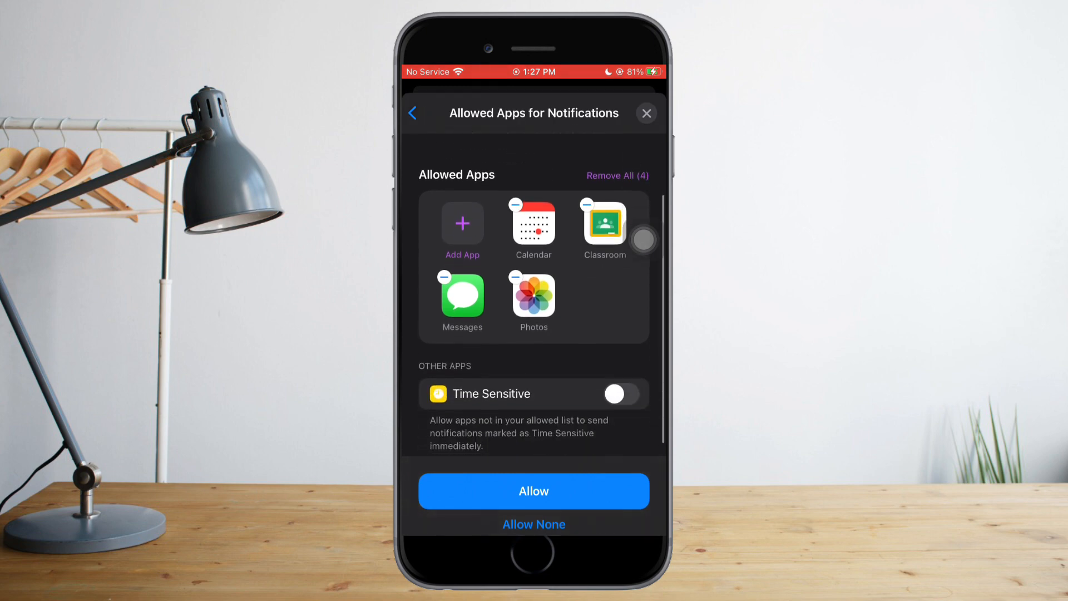
{"action": "scroll", "coordinate": [534, 334], "scroll_direction": "down", "scroll_amount": 1}
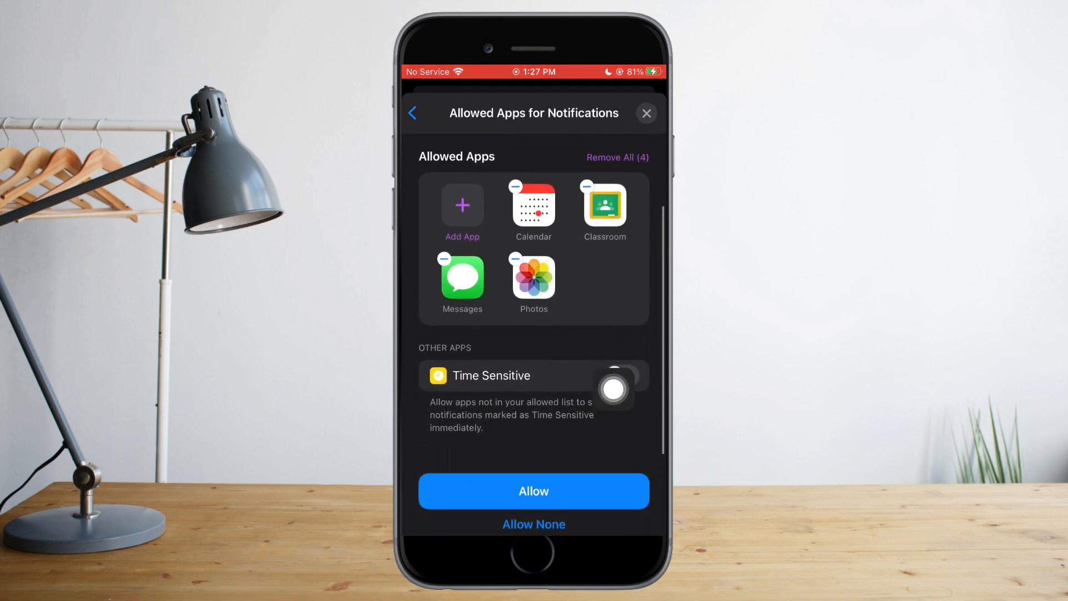
{"action": "left_click", "coordinate": [615, 379]}
{"action": "scroll", "coordinate": [644, 331], "scroll_direction": "down", "scroll_amount": 1}
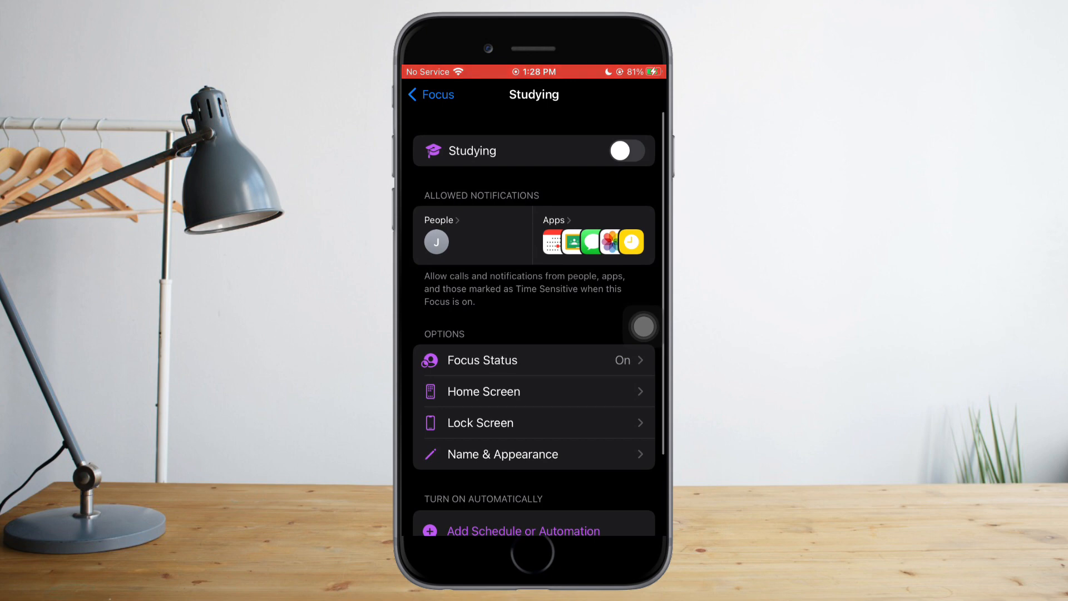
{"action": "scroll", "coordinate": [643, 325], "scroll_direction": "down", "scroll_amount": 1}
{"action": "scroll", "coordinate": [643, 325], "scroll_direction": "down", "scroll_amount": 3}
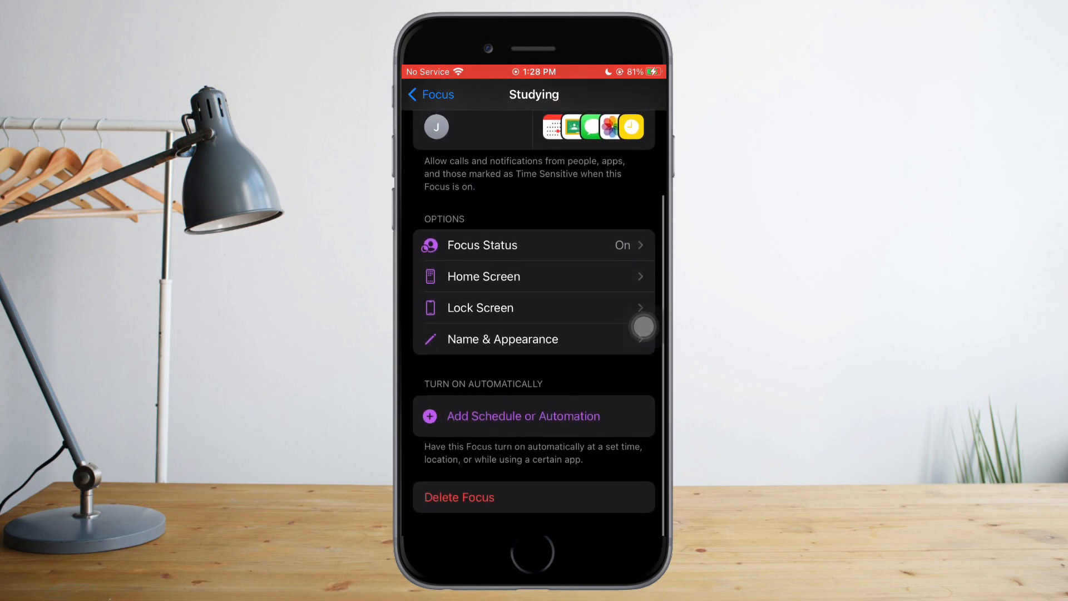